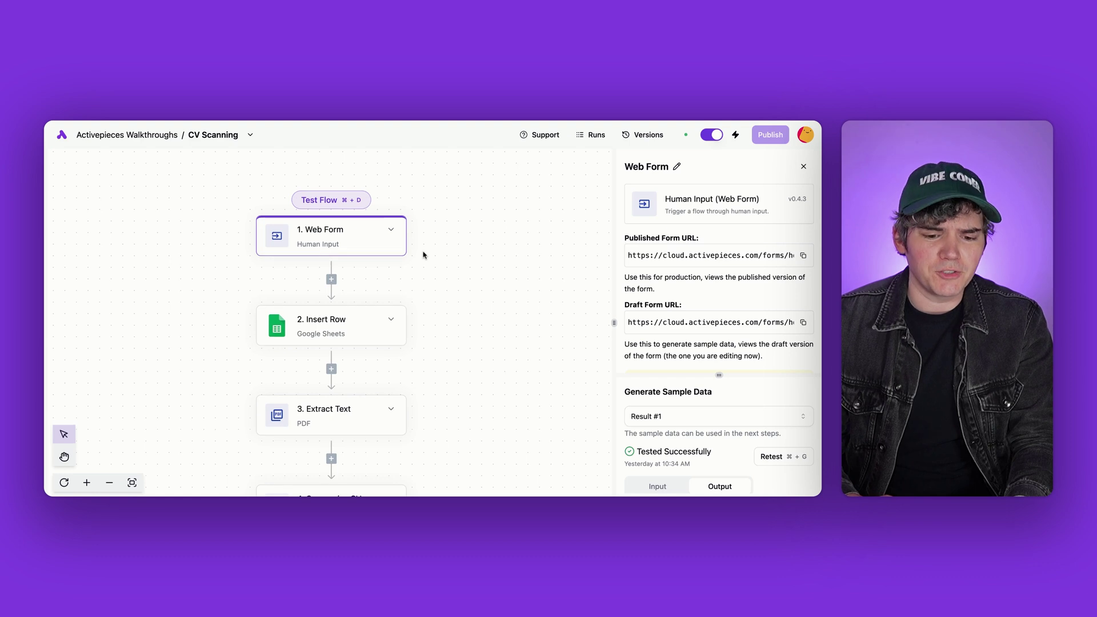
scroll(423, 255, "down", 3)
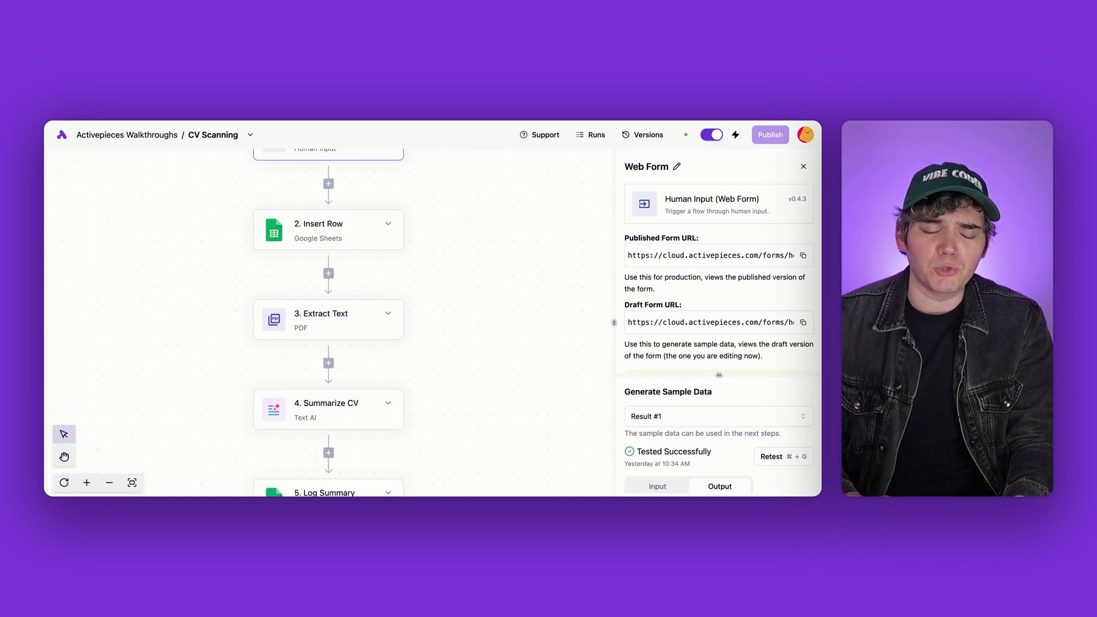
scroll(343, 292, "down", 2)
Inspect the Extract Text, Summarize CV and Score CV step settings.
left_click(343, 289)
left_click(343, 317)
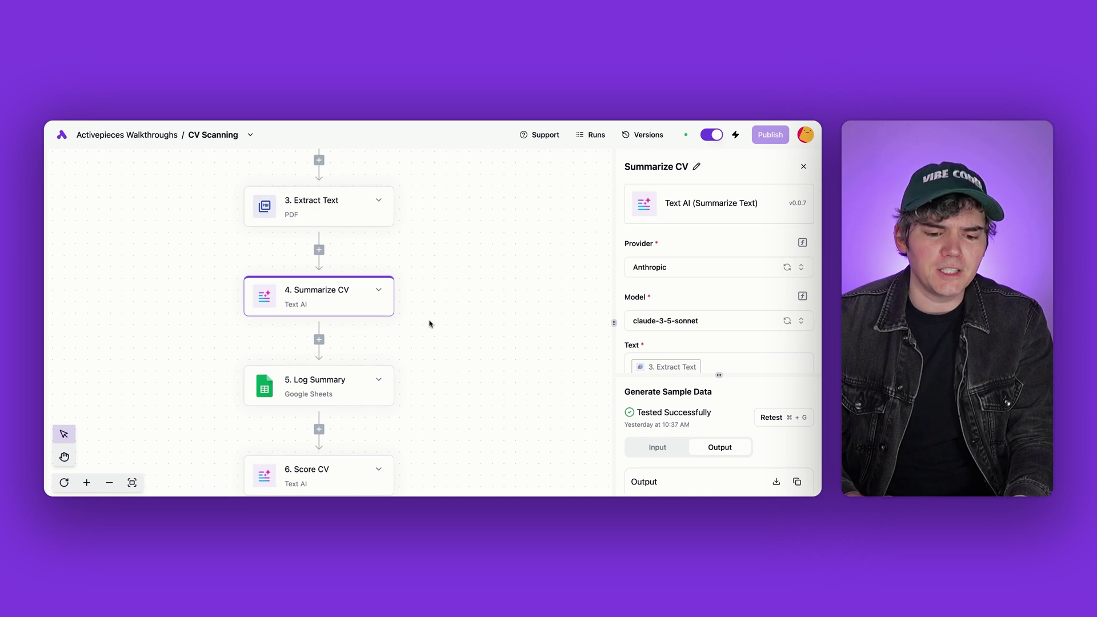
scroll(429, 324, "down", 5)
left_click(354, 249)
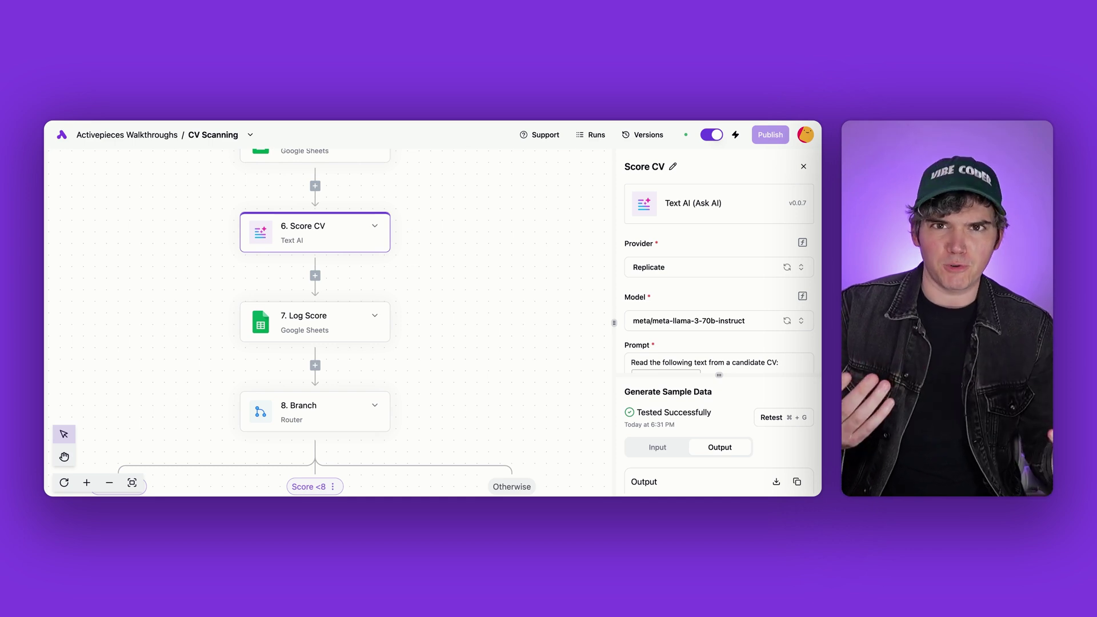
scroll(315, 342, "down", 4)
scroll(449, 301, "down", 3)
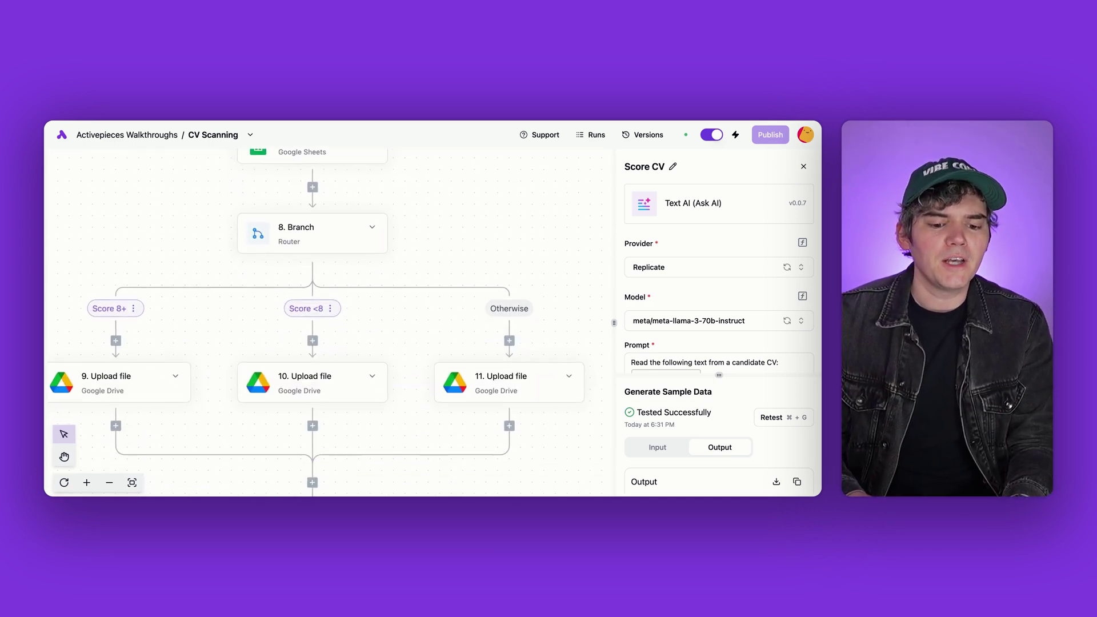
scroll(449, 302, "down", 3)
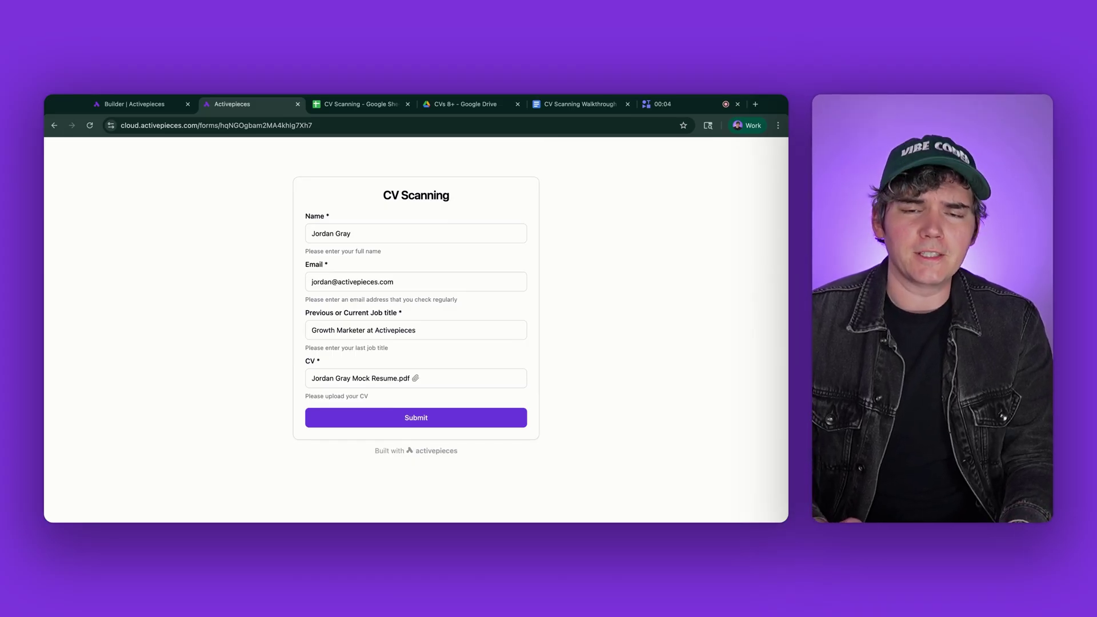
Submit the candidate's name and job title through the CV Scanning form.
left_click(419, 229)
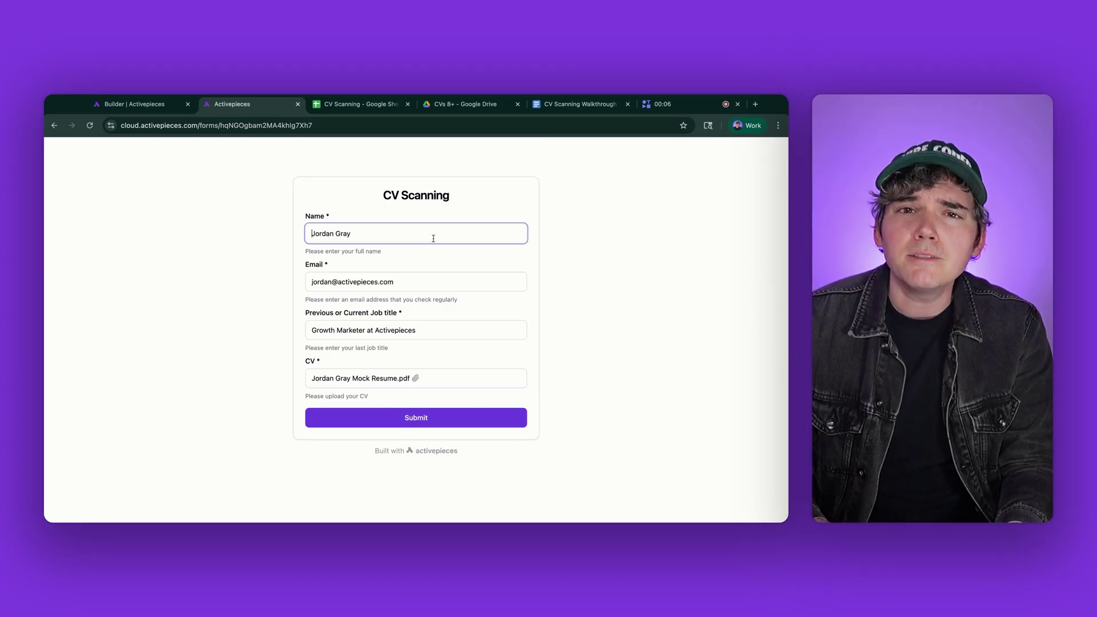
left_click(438, 331)
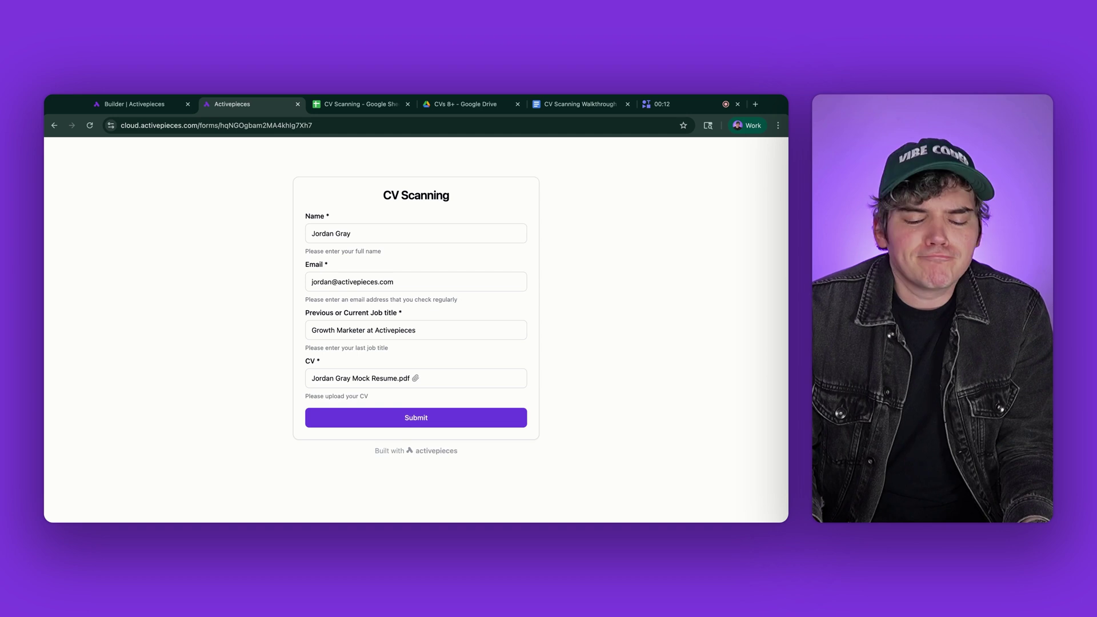
left_click(436, 419)
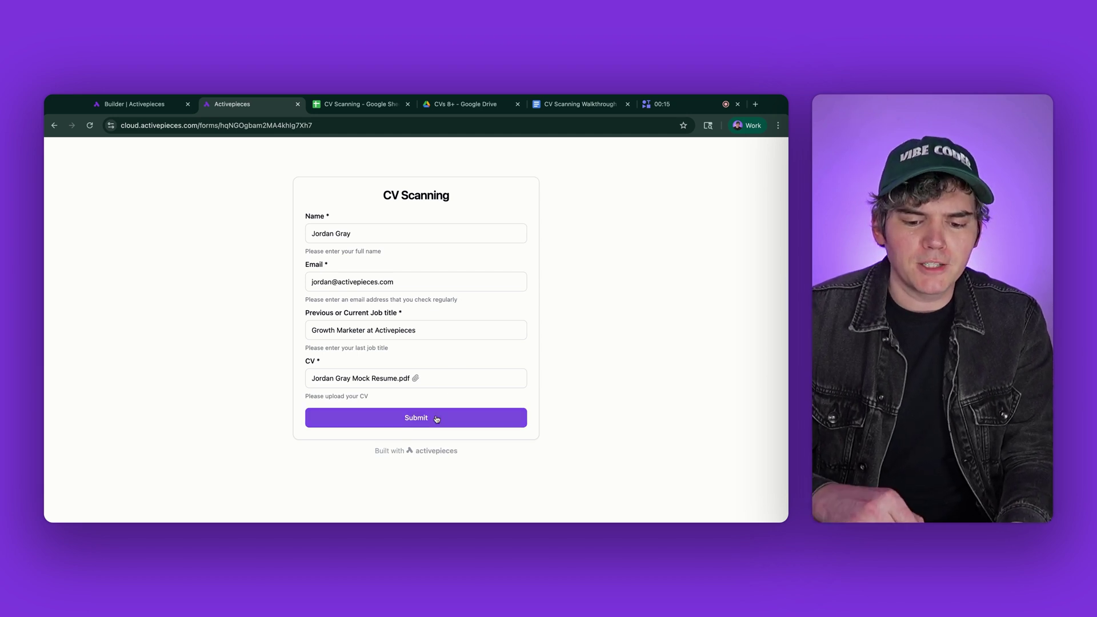
key("ctrl+1")
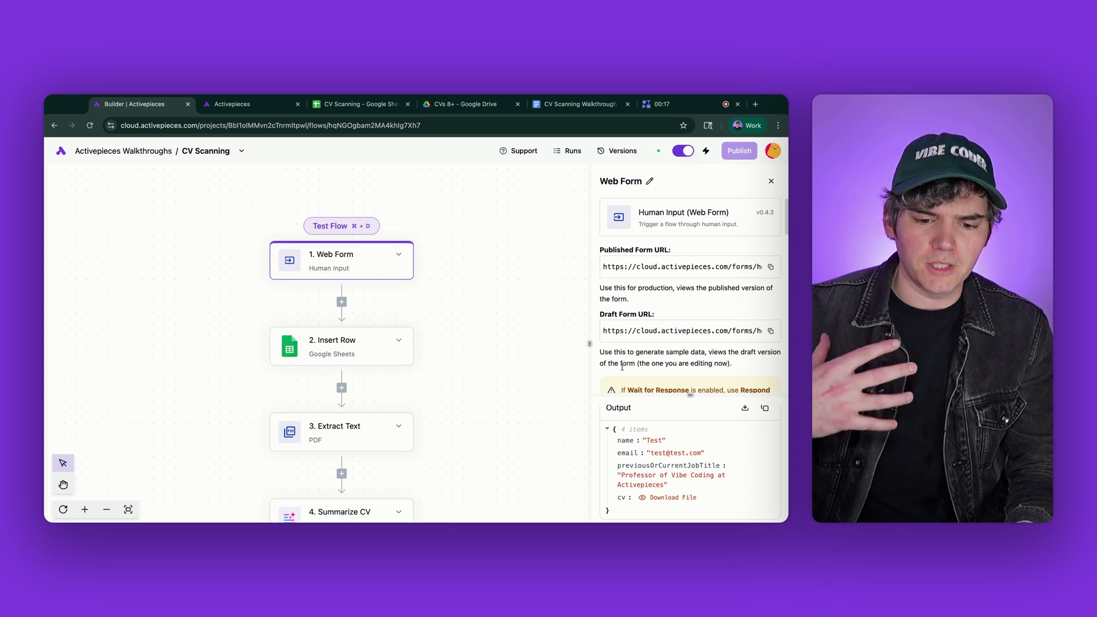
Check the Insert Row step and the new row's CV link in the CV Scanning sheet.
left_click(350, 356)
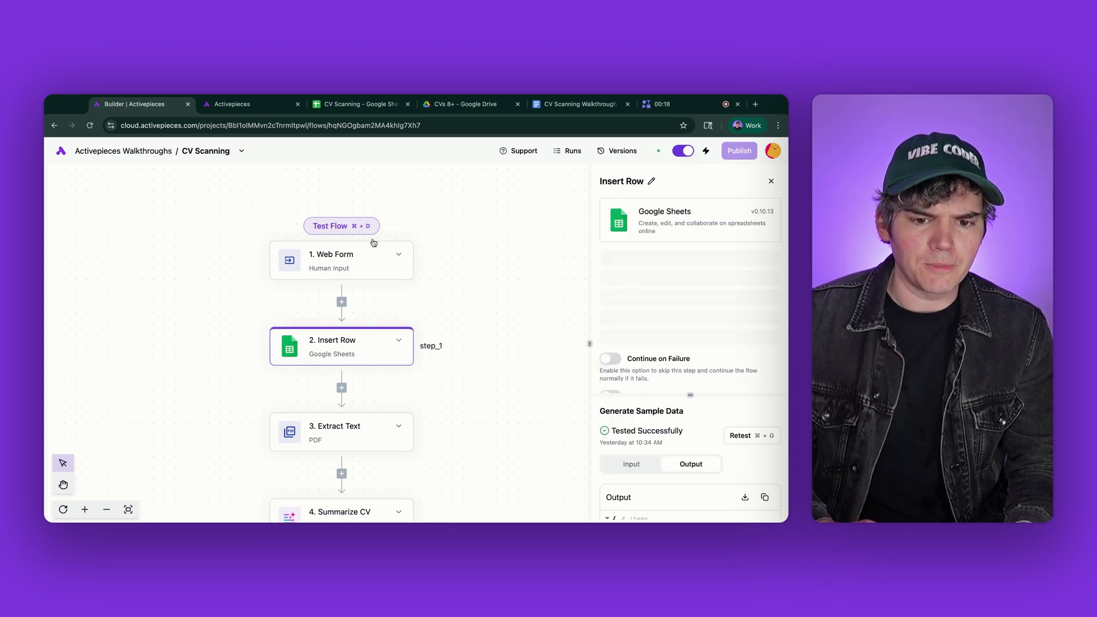
left_click(360, 103)
left_click(306, 314)
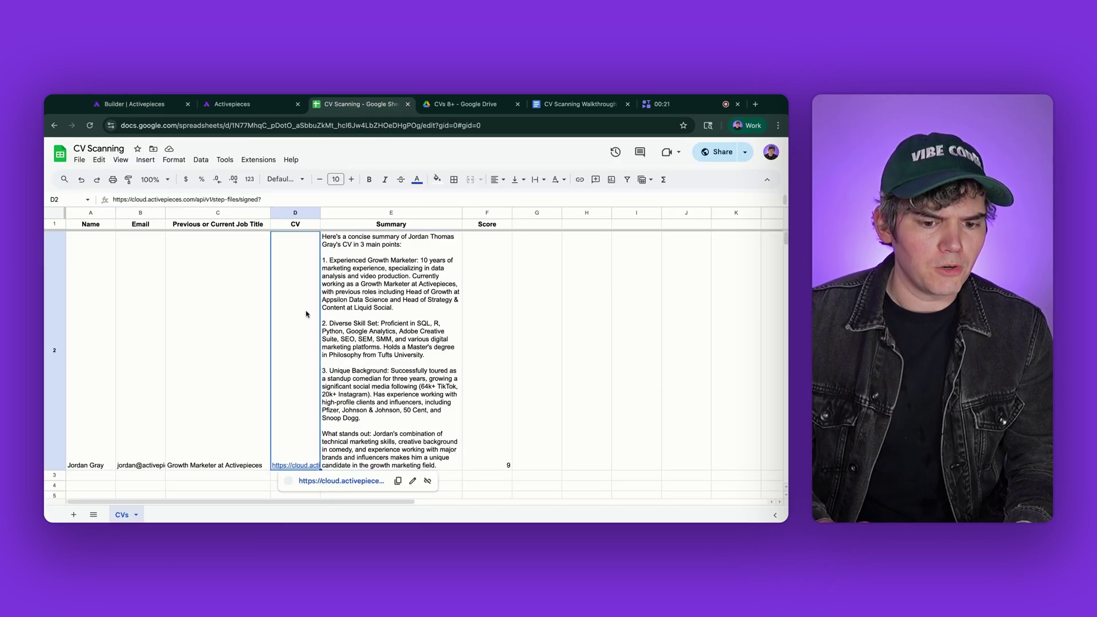
left_click(126, 104)
left_click(353, 314)
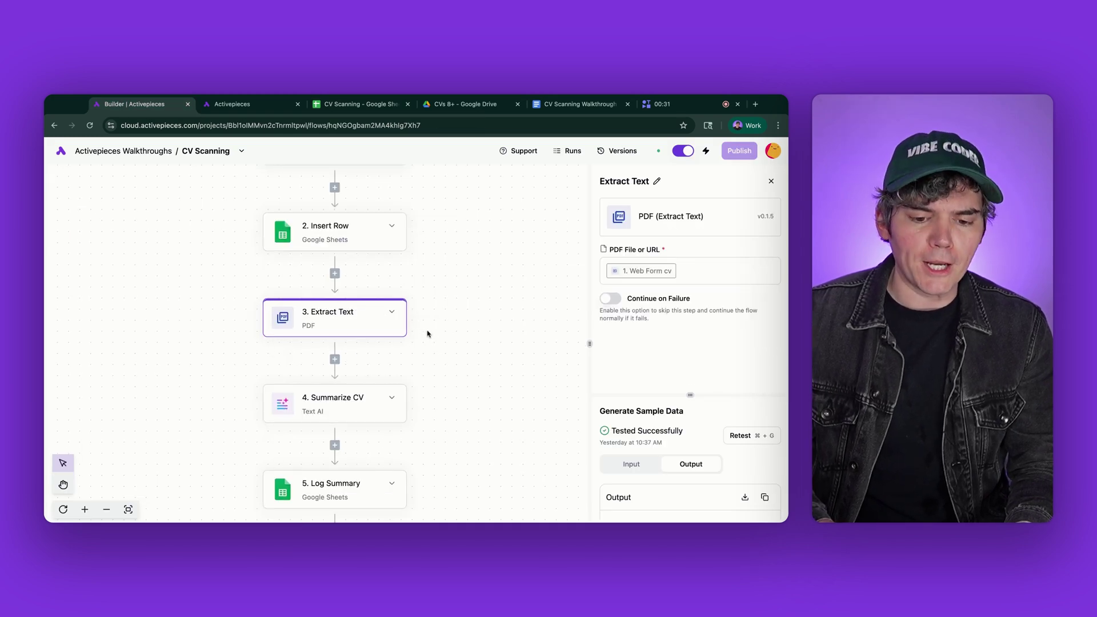
scroll(428, 333, "down", 1)
Open the 4. Summarize CV step's settings panel.
left_click(334, 363)
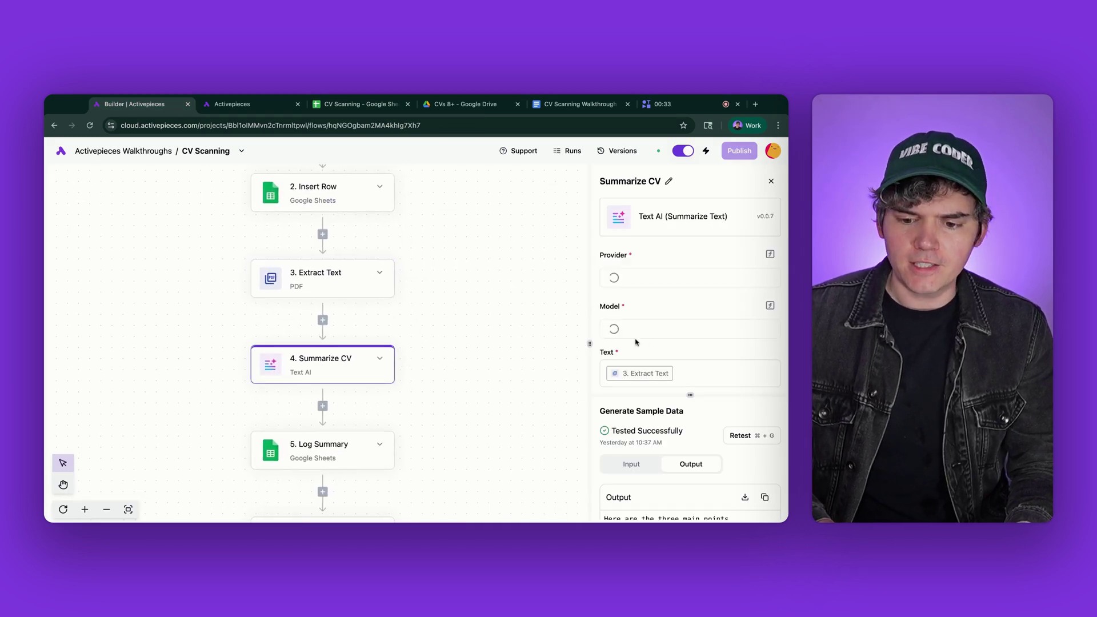
scroll(638, 341, "down", 3)
scroll(687, 333, "down", 2)
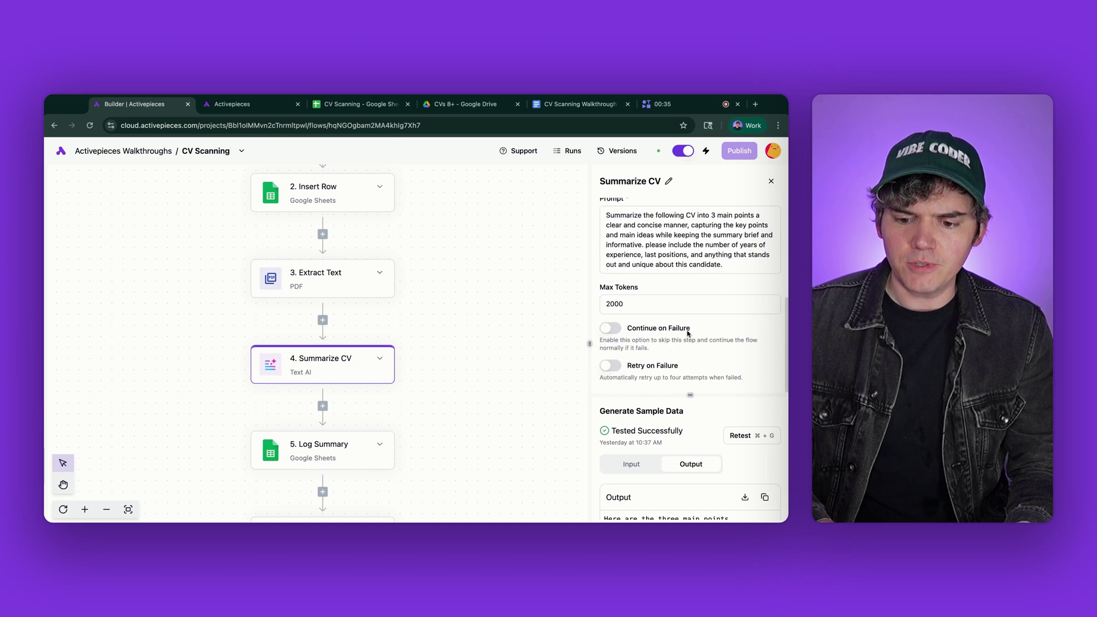
scroll(688, 448, "down", 3)
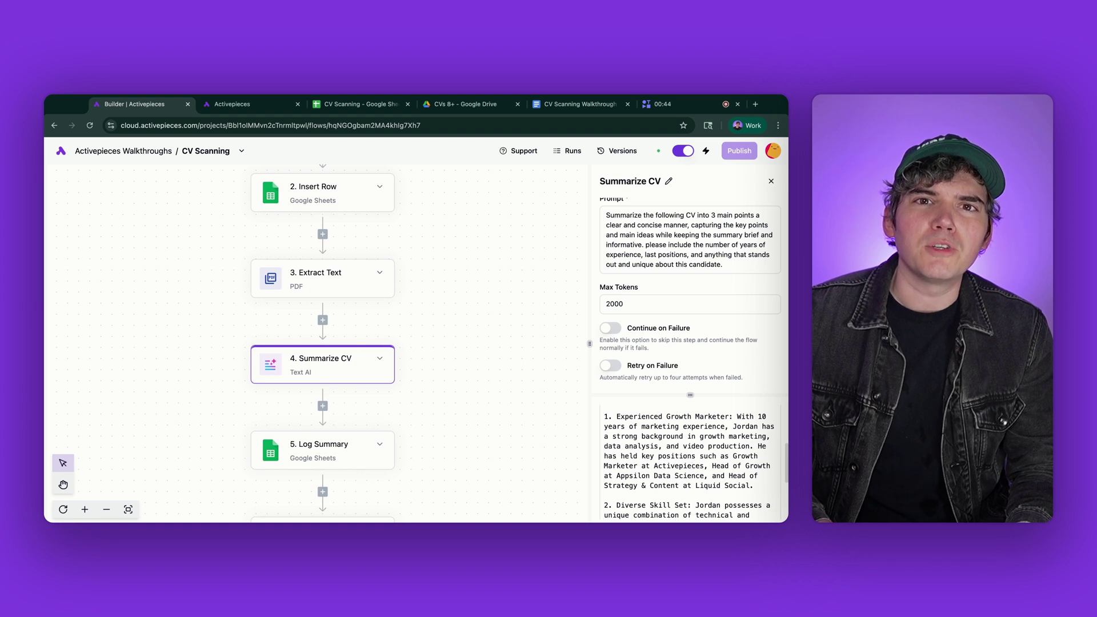
scroll(688, 454, "down", 3)
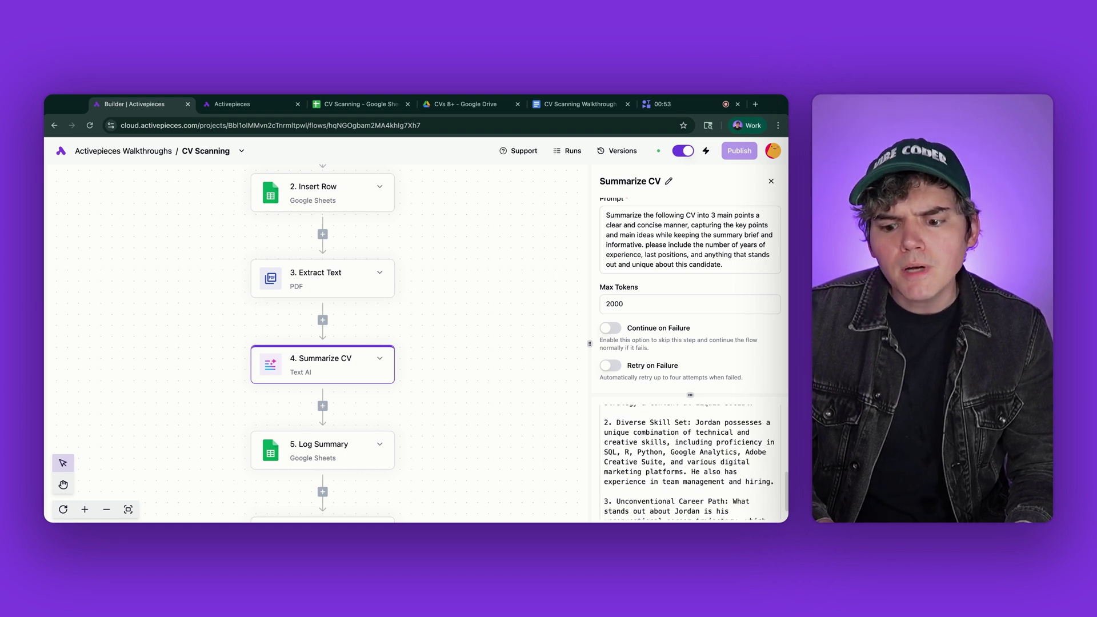
scroll(688, 454, "down", 3)
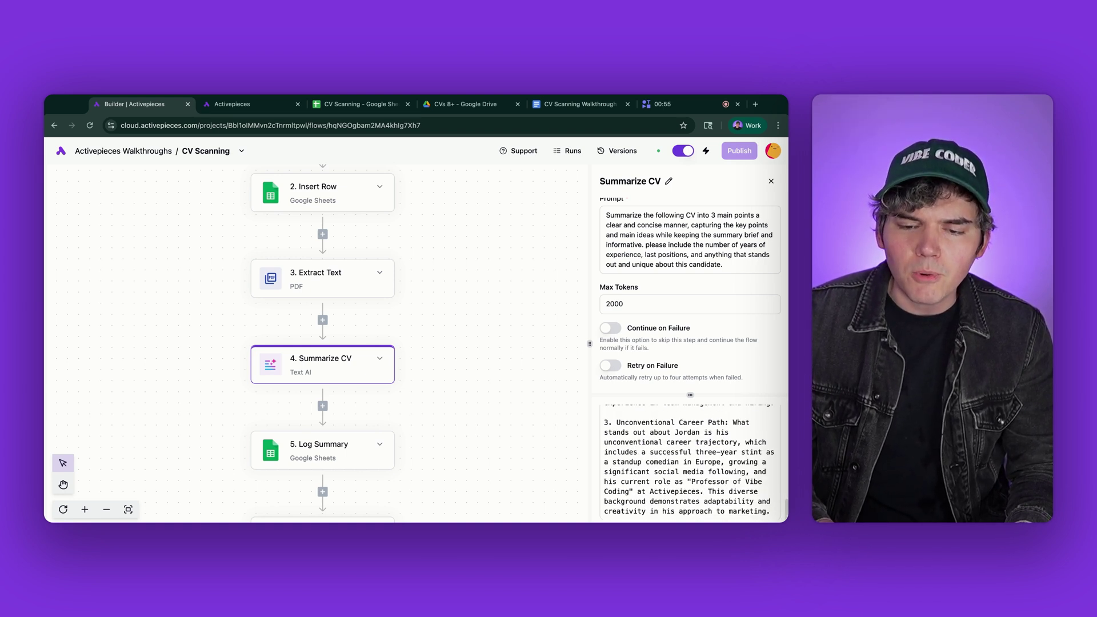
scroll(708, 473, "down", 1)
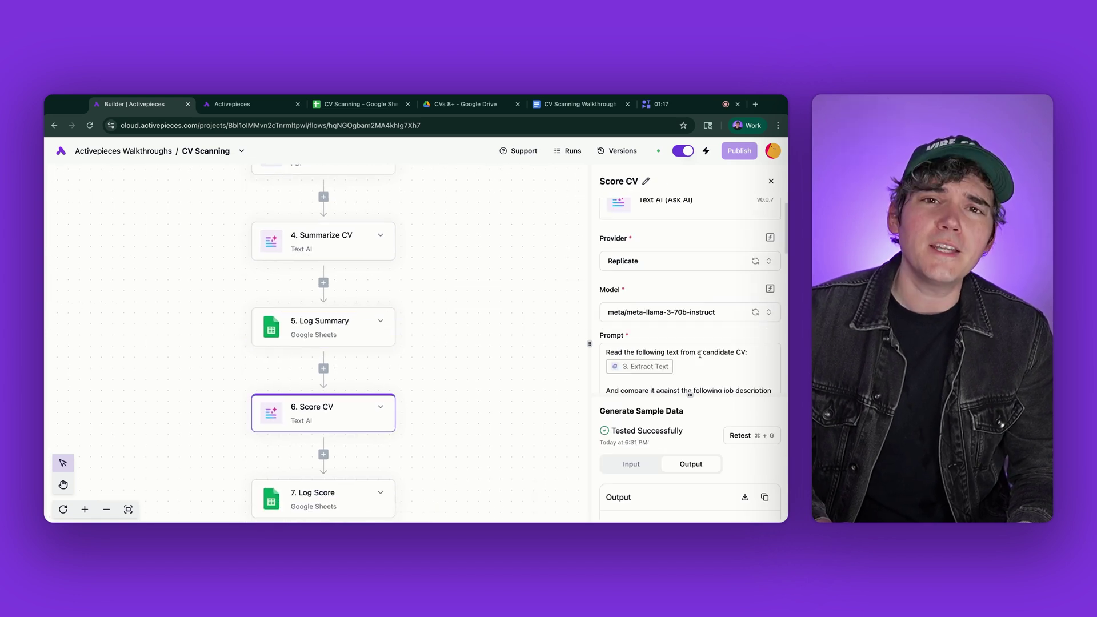
scroll(685, 343, "down", 3)
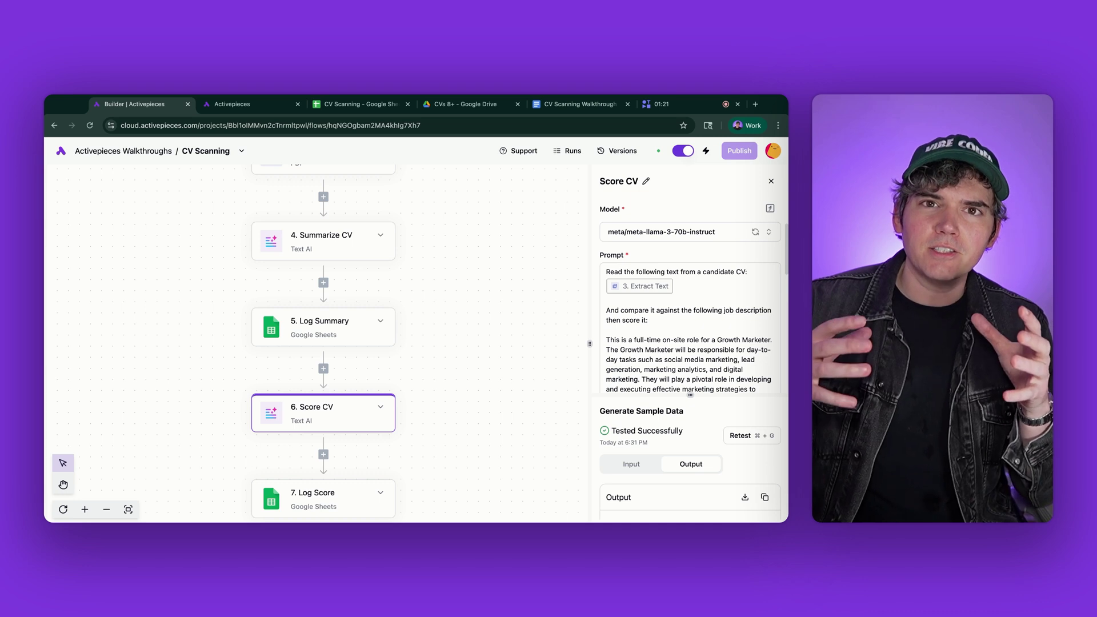
scroll(686, 325, "down", 3)
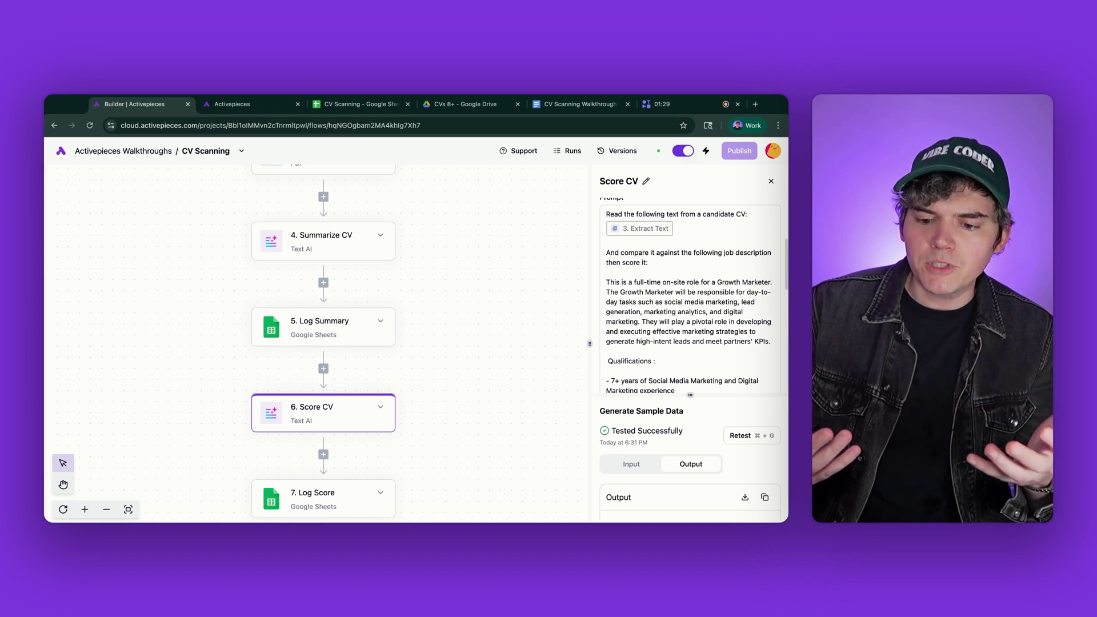
scroll(686, 326, "down", 3)
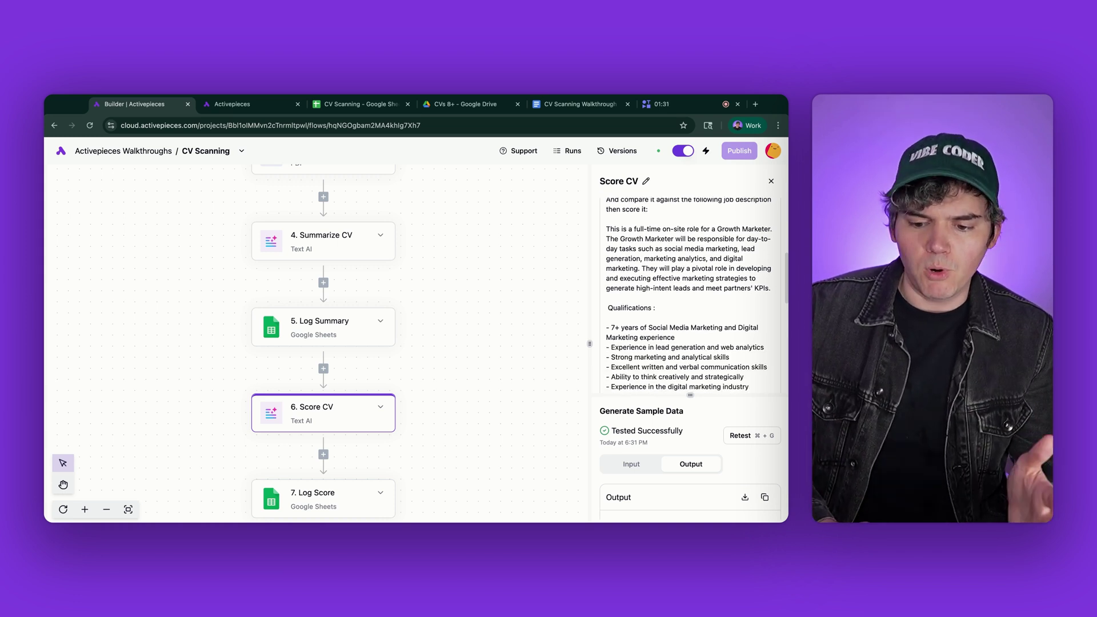
scroll(686, 291, "down", 5)
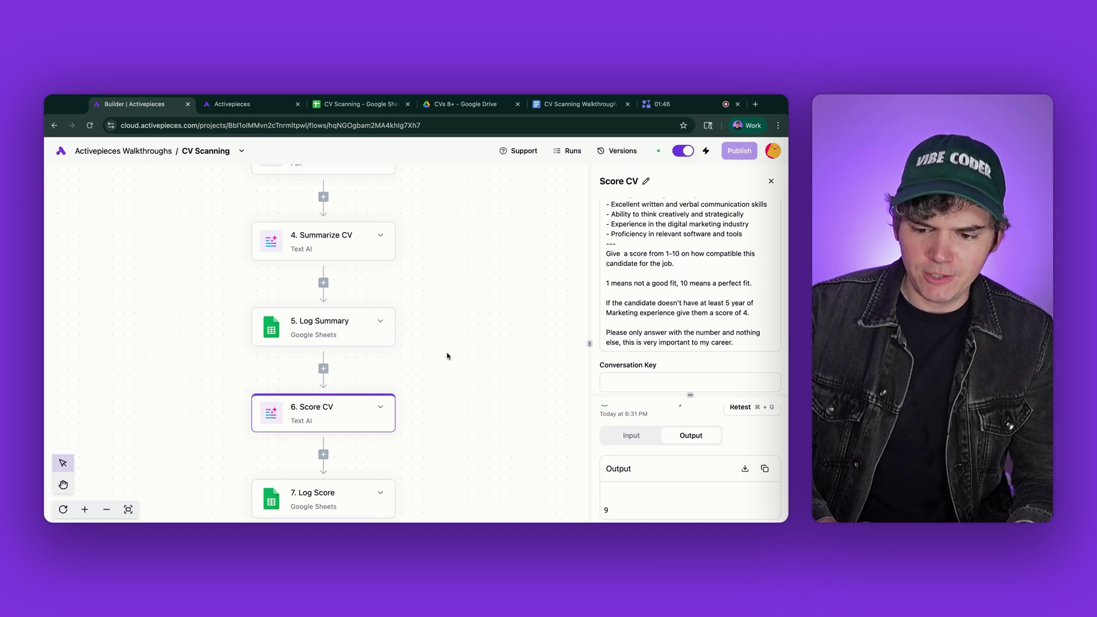
scroll(447, 355, "down", 5)
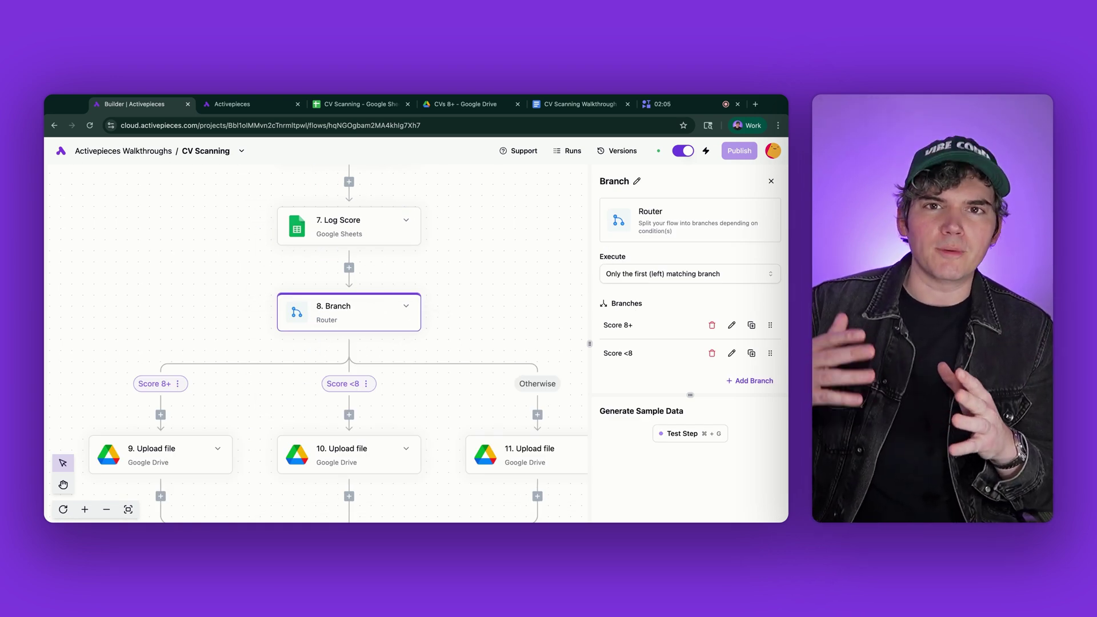
left_click(465, 104)
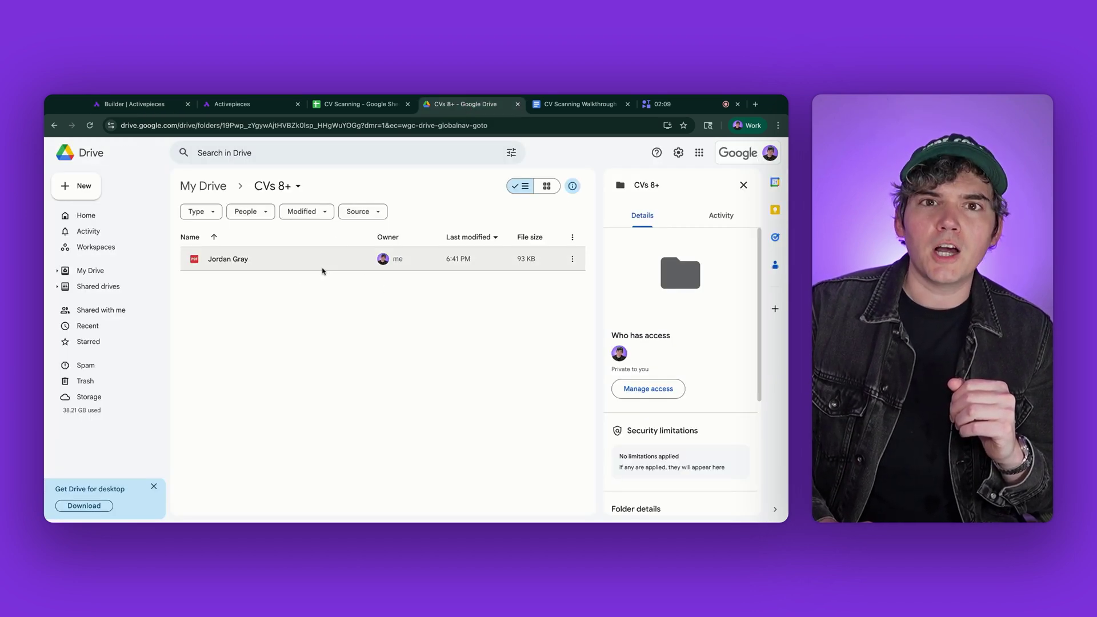
Return to the builder and pan to center the Branch router and three Upload file steps.
left_click(135, 104)
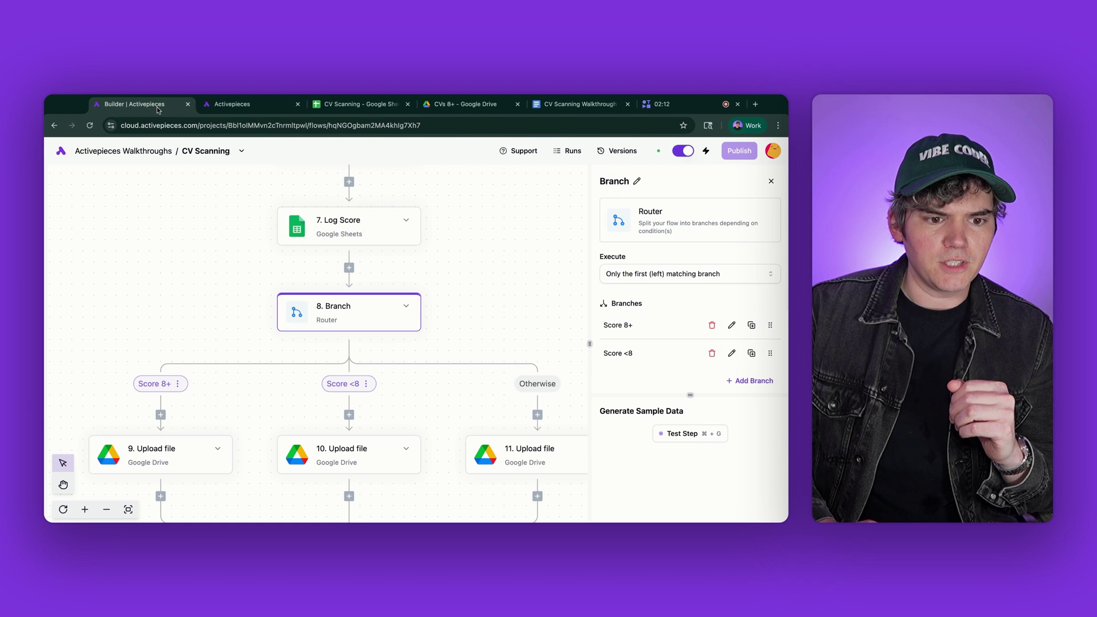
left_click_drag(492, 445, 474, 398)
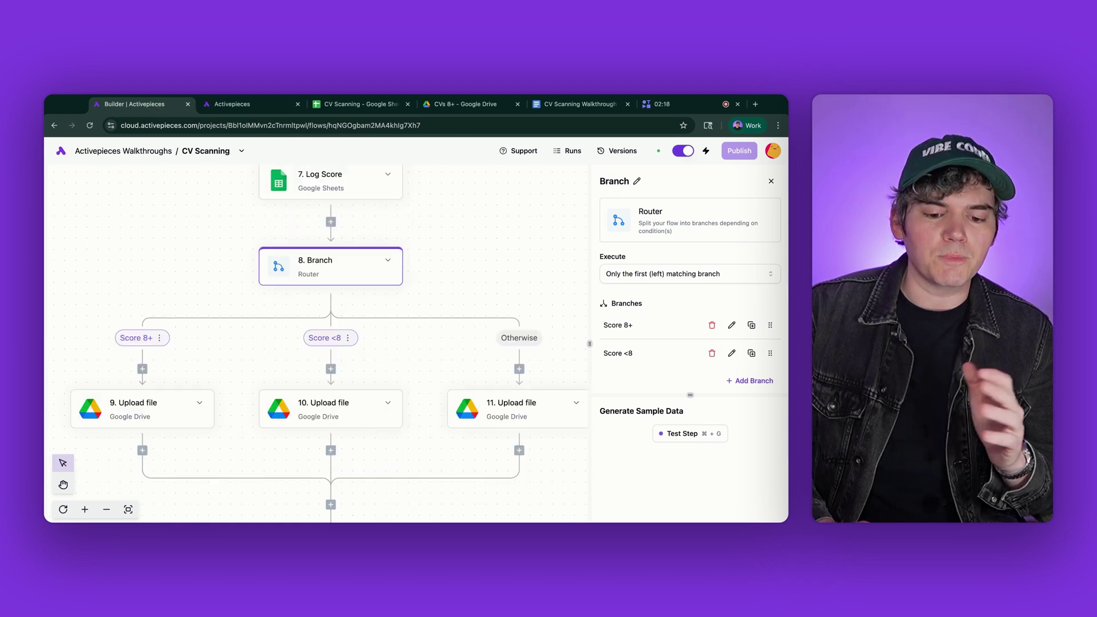